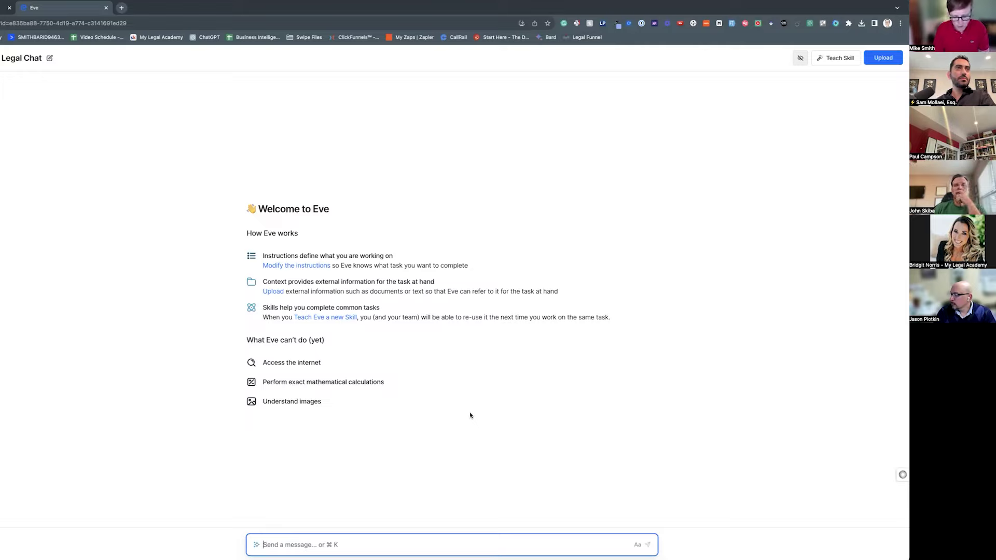
Ask Eve: 'Explain the rule against perpetuities in Georgia.'.
{"action": "type", "text": "Explain"}
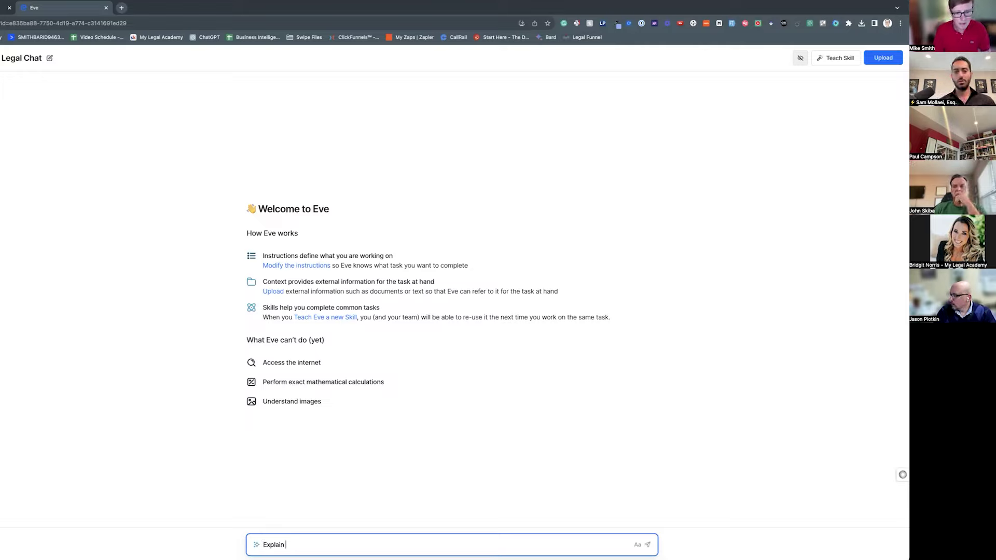
{"action": "type", "text": " the rule agains"}
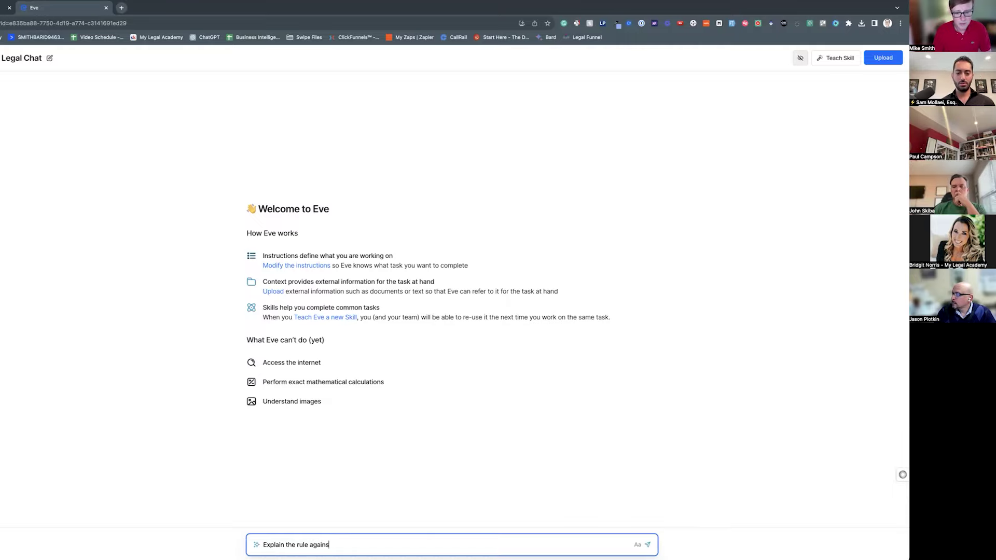
{"action": "type", "text": "t perpetuities in Georgia."}
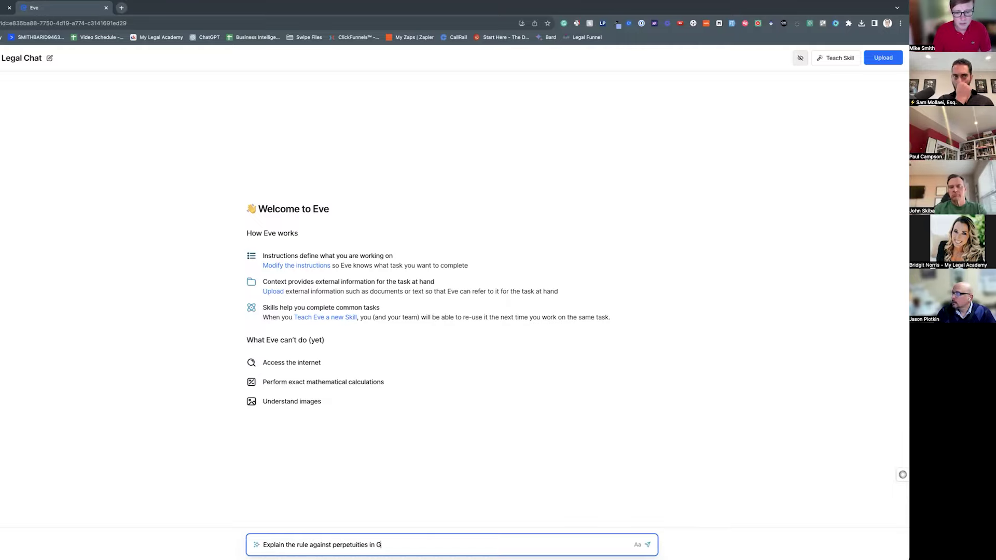
{"action": "key", "text": "Return"}
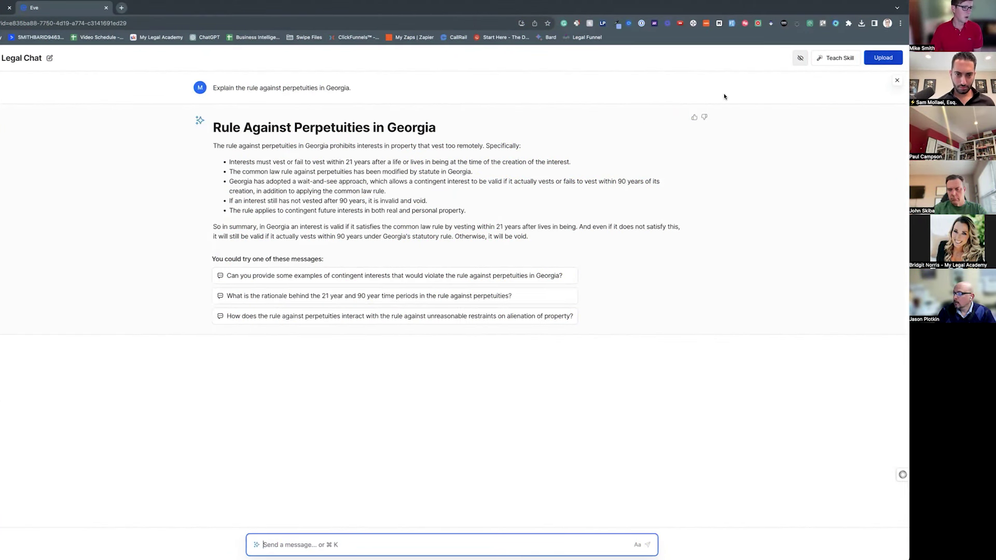
Upload contract.pdf to the conversation under the reference name 'contract'.
{"action": "left_click", "coordinate": [877, 59]}
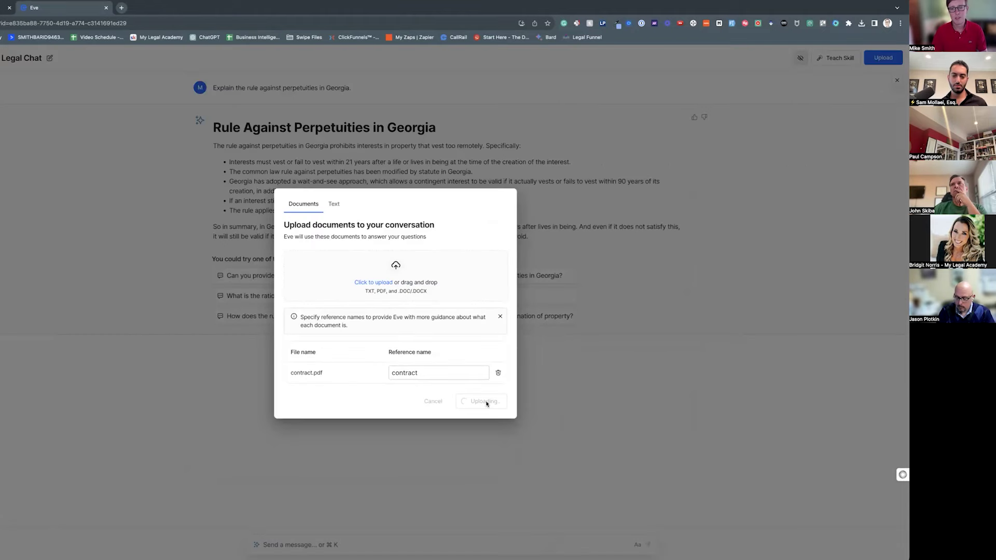
{"action": "left_click", "coordinate": [484, 403]}
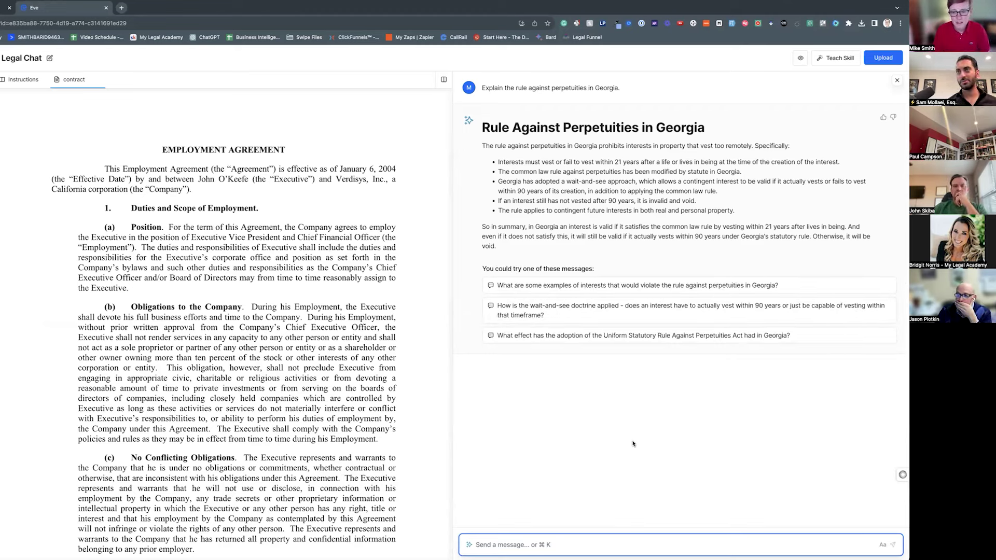
Begin the question about the top three terms to negotiate, then switch to the Estate Planning Summary chat.
{"action": "type", "text": "What are the"}
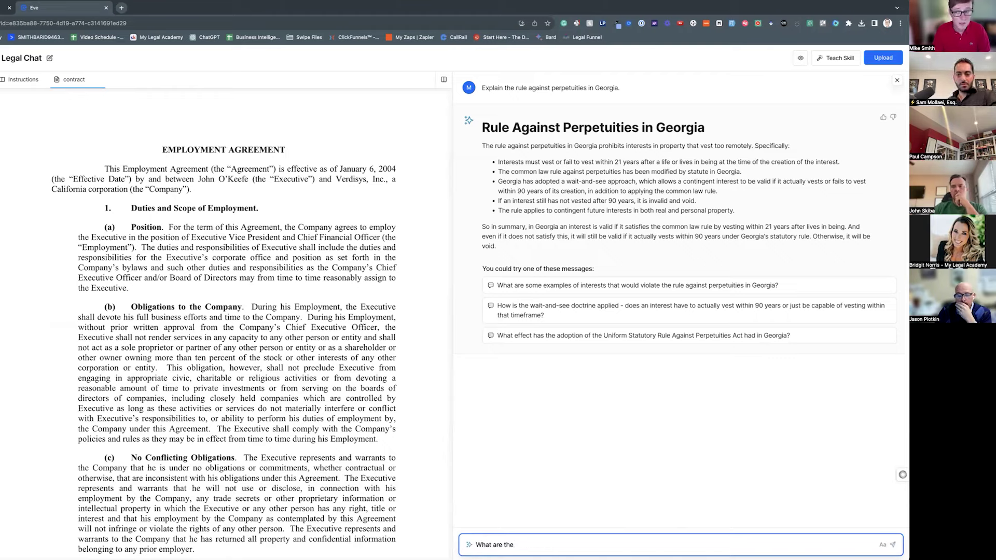
{"action": "type", "text": " tto"}
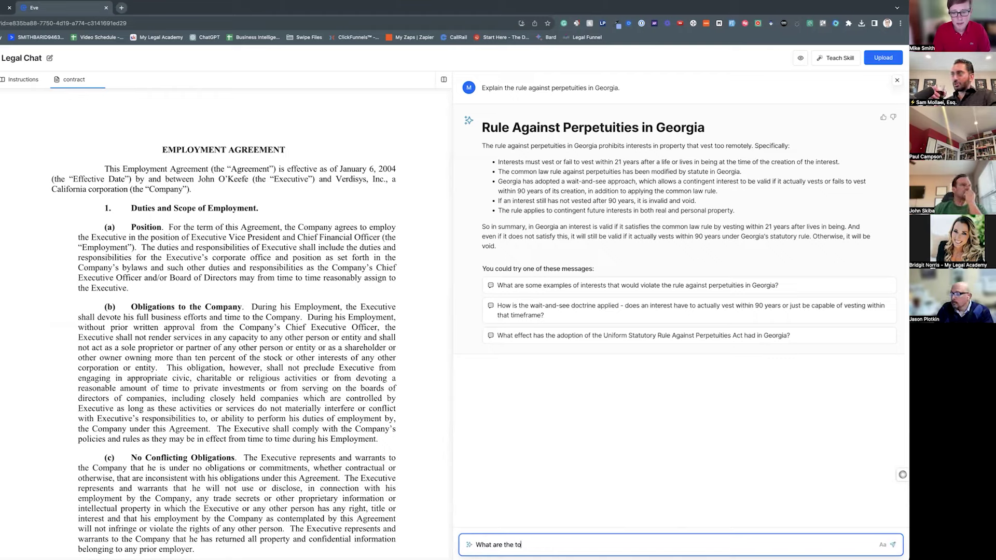
{"action": "type", "text": "p th"}
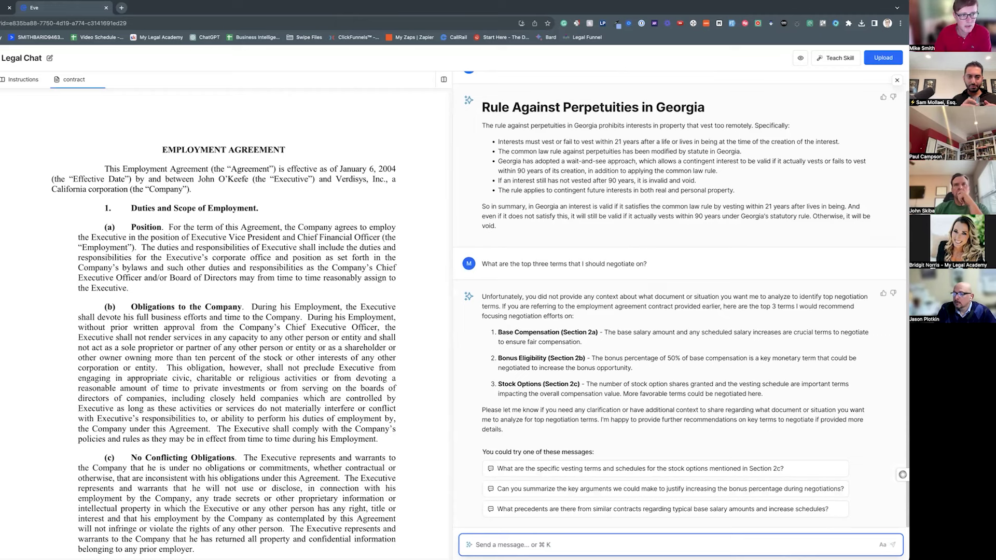
{"action": "key", "text": "super+bracketleft"}
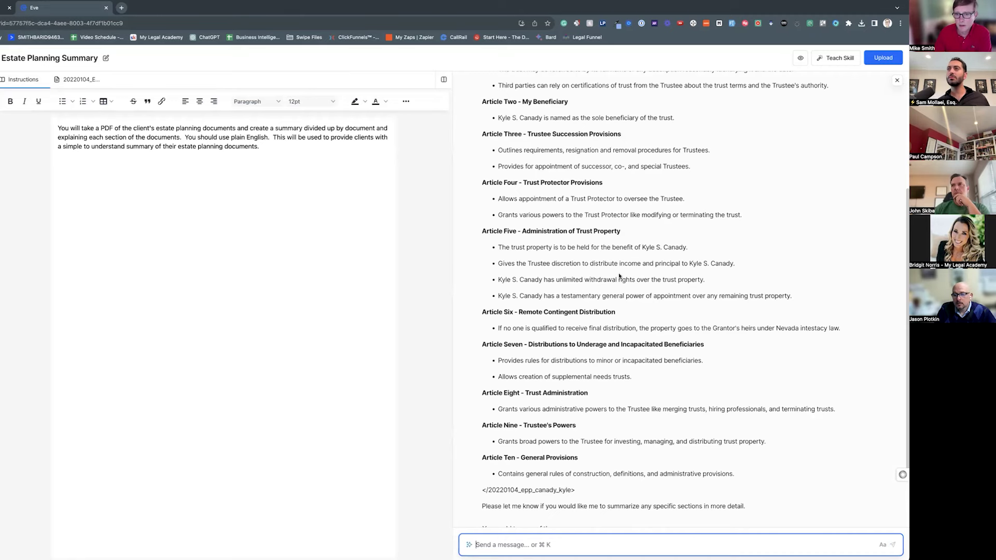
Scroll through the trust summary, then step back via Legal Chat to the Skill Library.
{"action": "scroll", "coordinate": [620, 363], "scroll_direction": "up", "scroll_amount": 5}
{"action": "scroll", "coordinate": [621, 276], "scroll_direction": "down", "scroll_amount": 5}
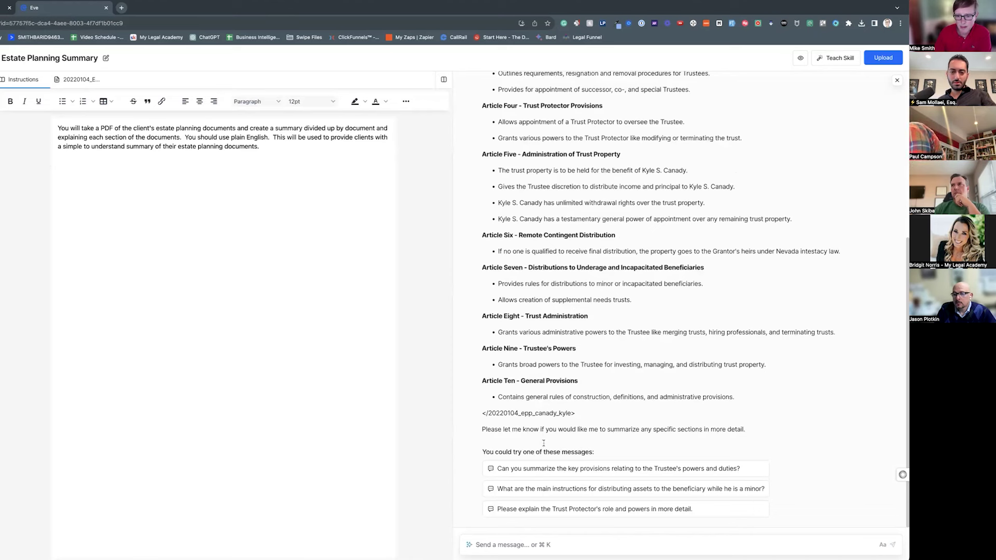
{"action": "key", "text": "alt+Left"}
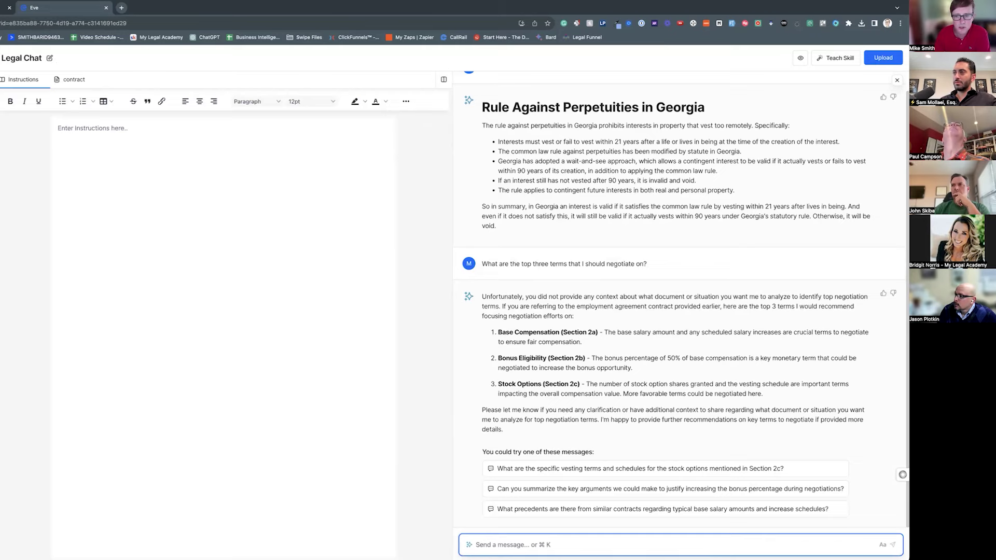
{"action": "key", "text": "alt+Left"}
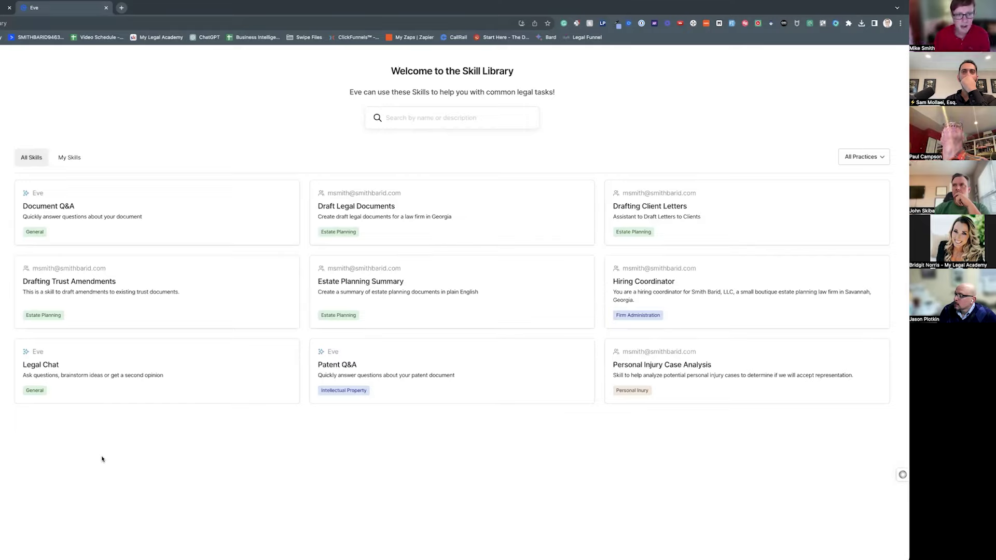
Open the Drafting Trust Amendments skill from the Skill Library.
{"action": "mouse_move", "coordinate": [536, 193]}
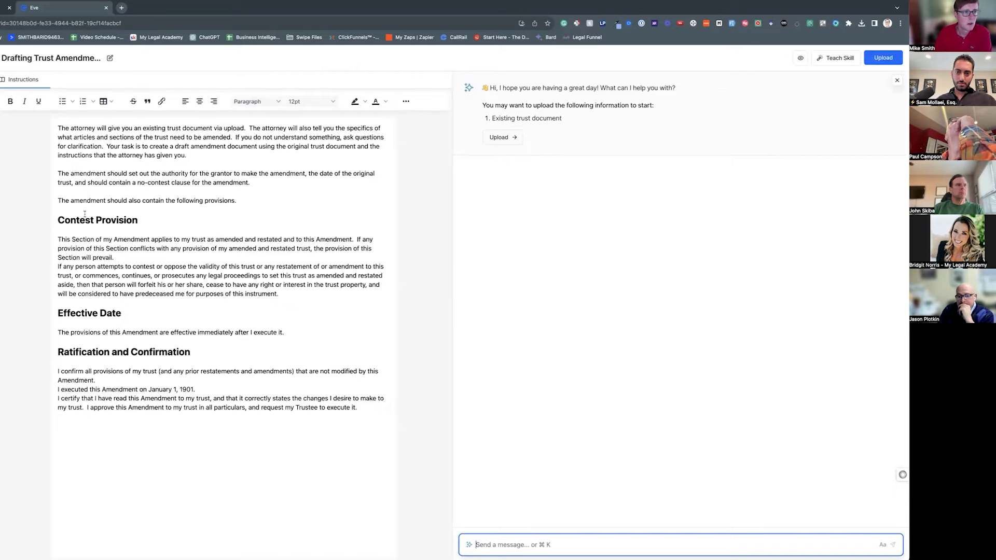
{"action": "left_click", "coordinate": [500, 139]}
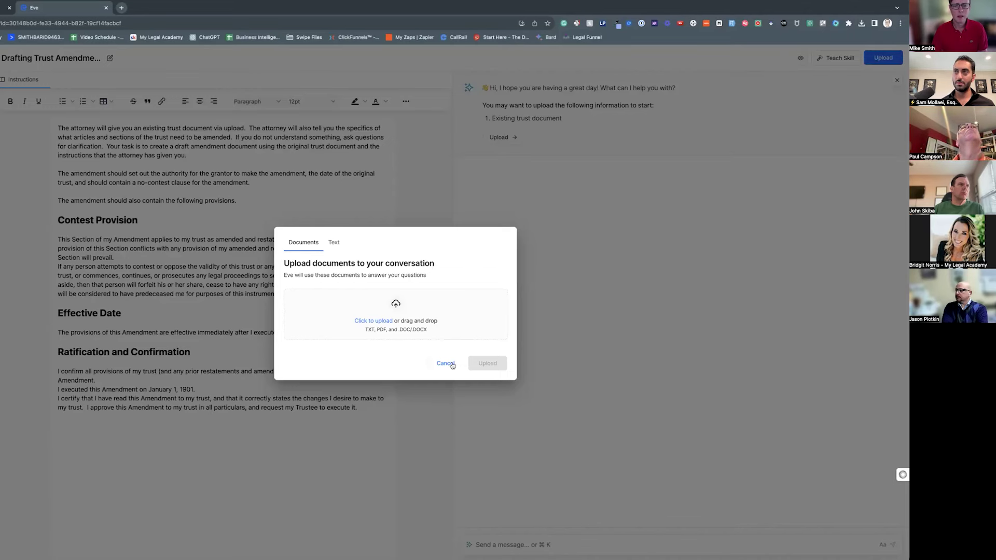
{"action": "left_click", "coordinate": [446, 364]}
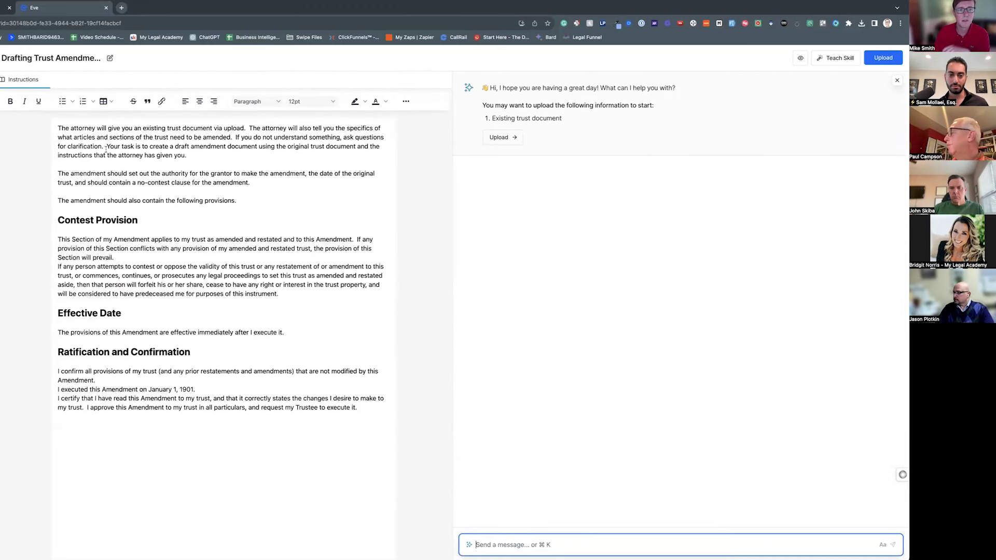
{"action": "left_click_drag", "start_coordinate": [54, 126], "coordinate": [138, 220]}
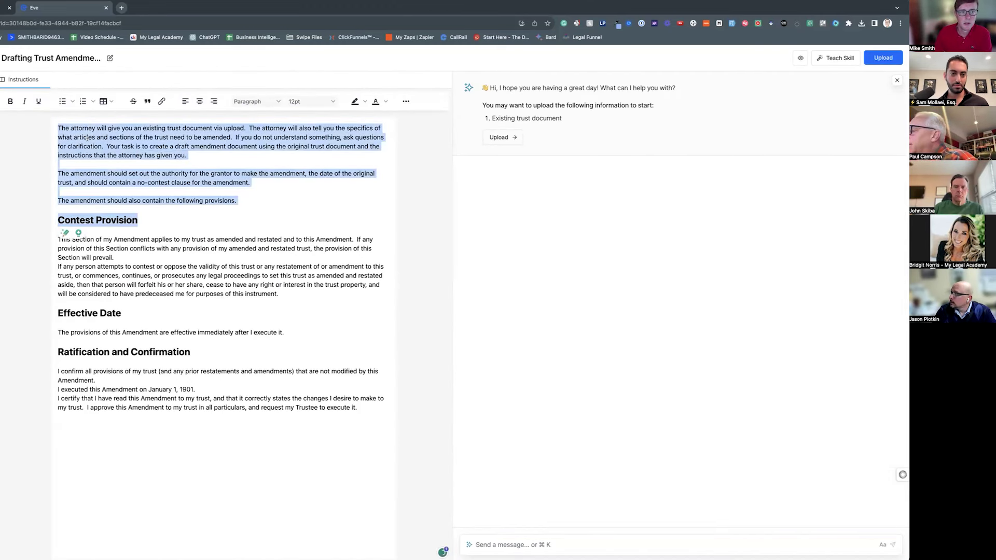
{"action": "left_click", "coordinate": [246, 129]}
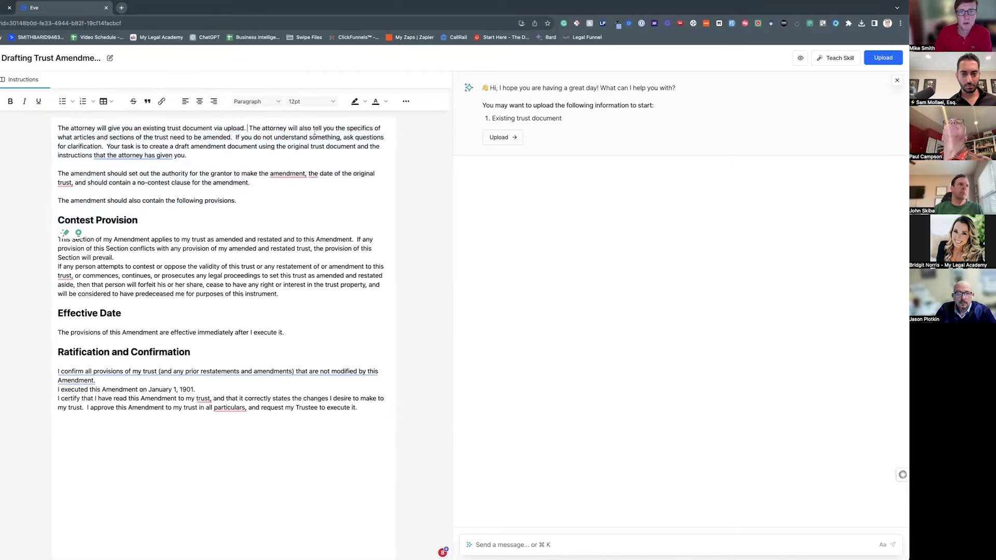
{"action": "left_click", "coordinate": [186, 156], "text": "shift"}
{"action": "mouse_move", "coordinate": [260, 151]}
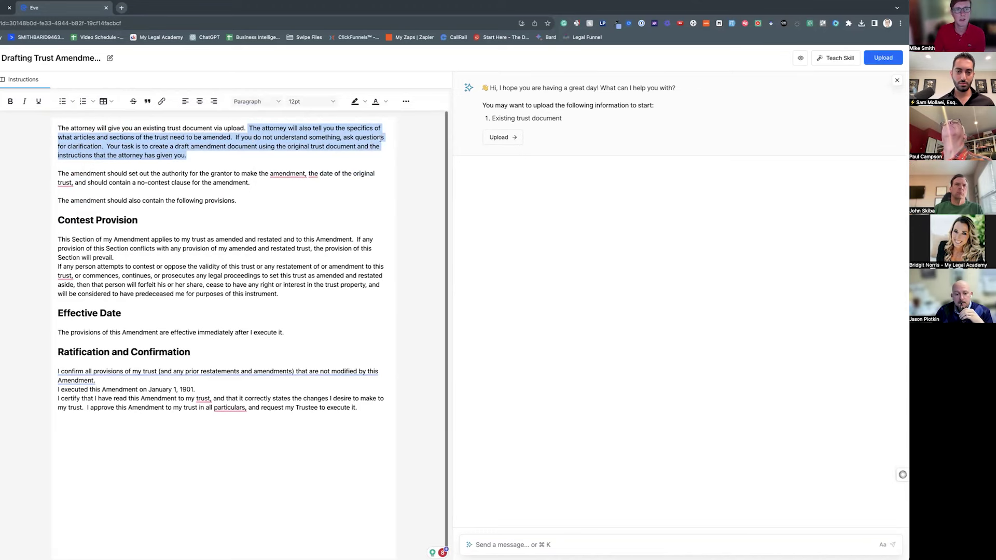
{"action": "scroll", "coordinate": [136, 146], "scroll_direction": "down", "scroll_amount": 1}
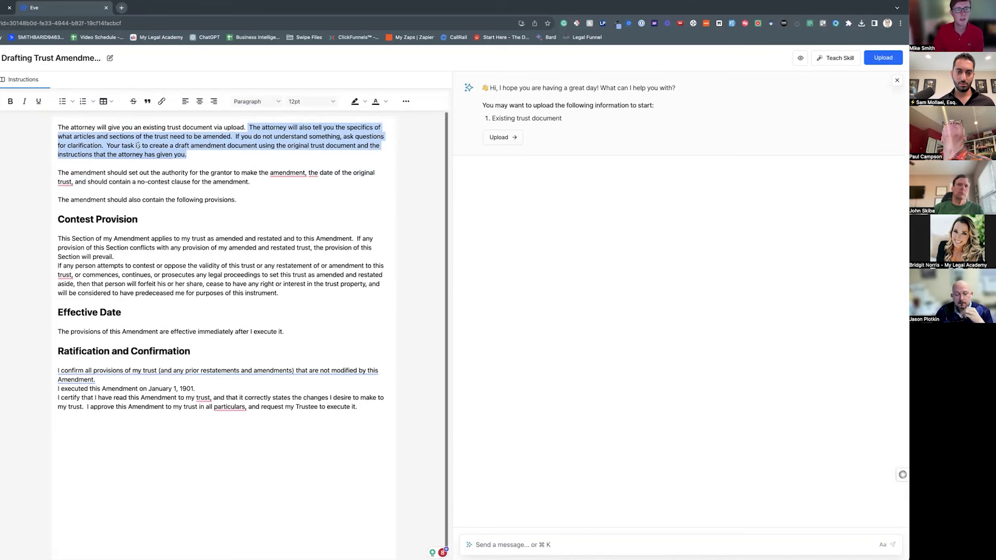
{"action": "left_click", "coordinate": [211, 161]}
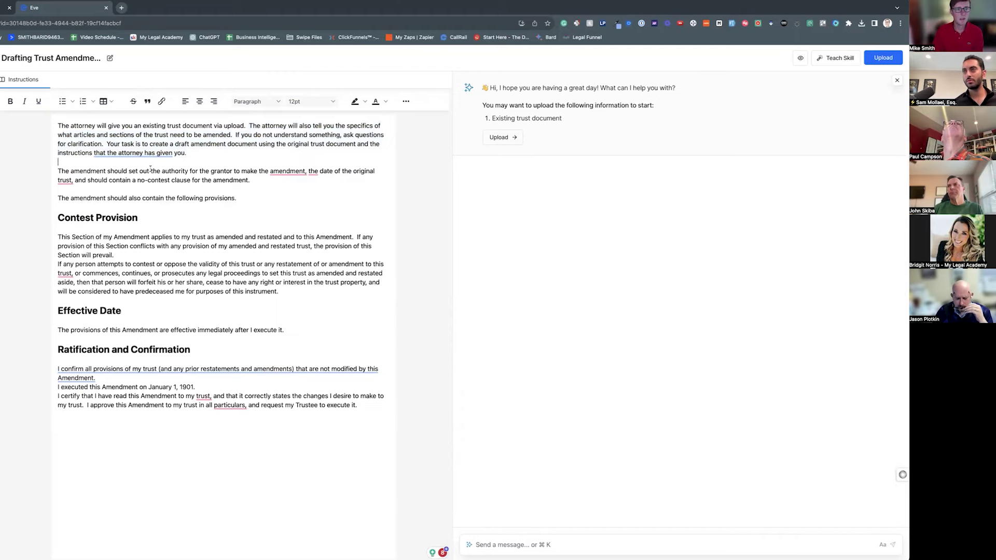
{"action": "double_click", "coordinate": [64, 171]}
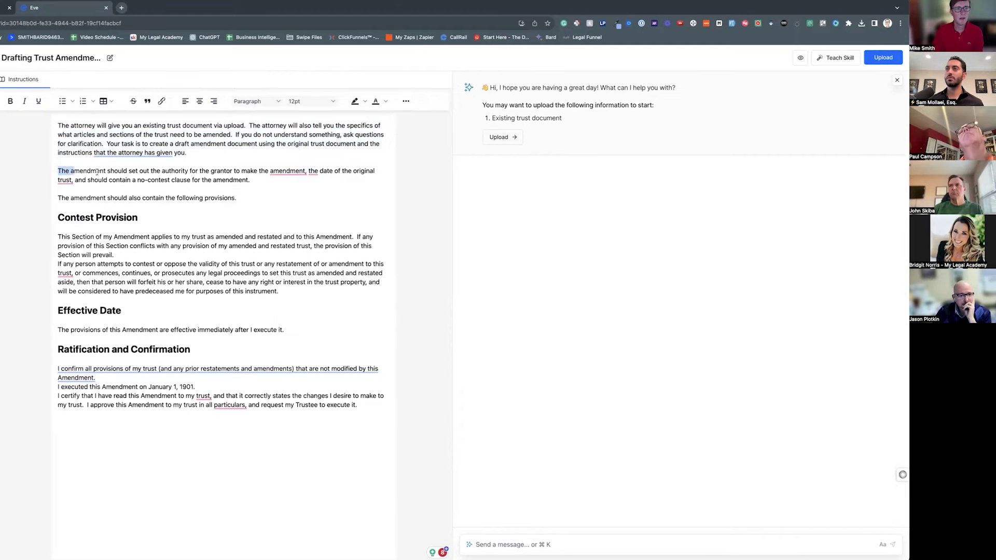
{"action": "left_click_drag", "start_coordinate": [96, 172], "coordinate": [323, 420]}
{"action": "left_click", "coordinate": [367, 407]}
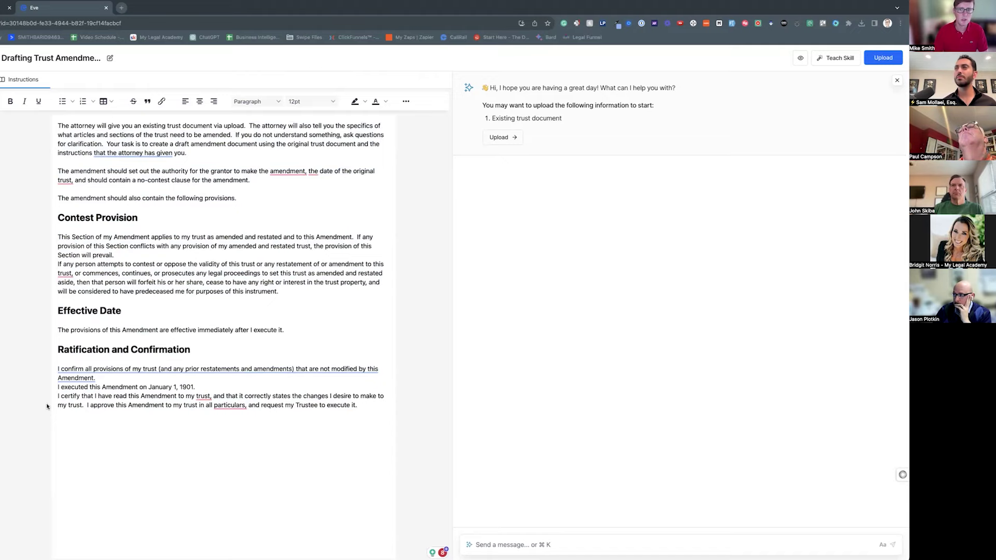
Upload the Living Trust and Ancillaries file into the trust-amendment chat.
{"action": "left_click", "coordinate": [503, 137]}
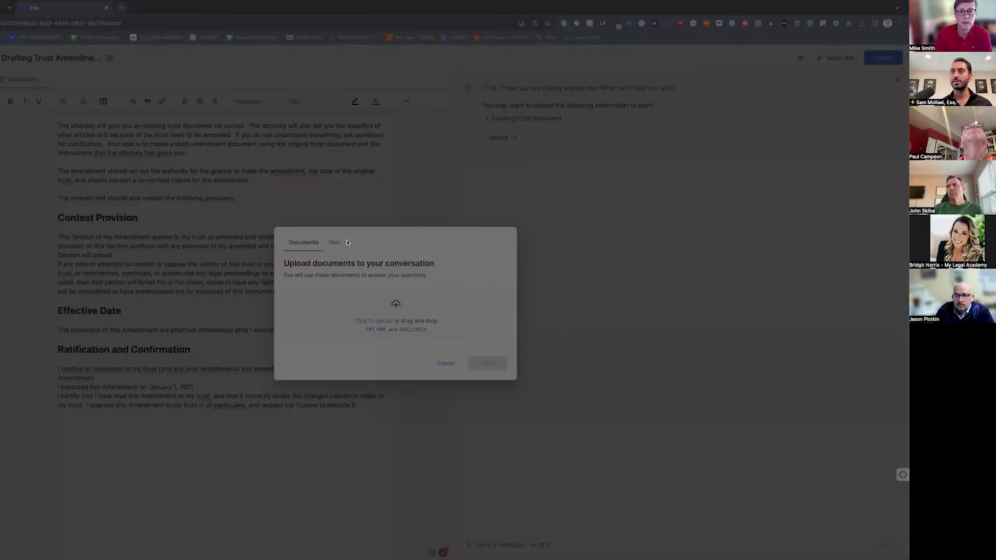
{"action": "left_click", "coordinate": [487, 410]}
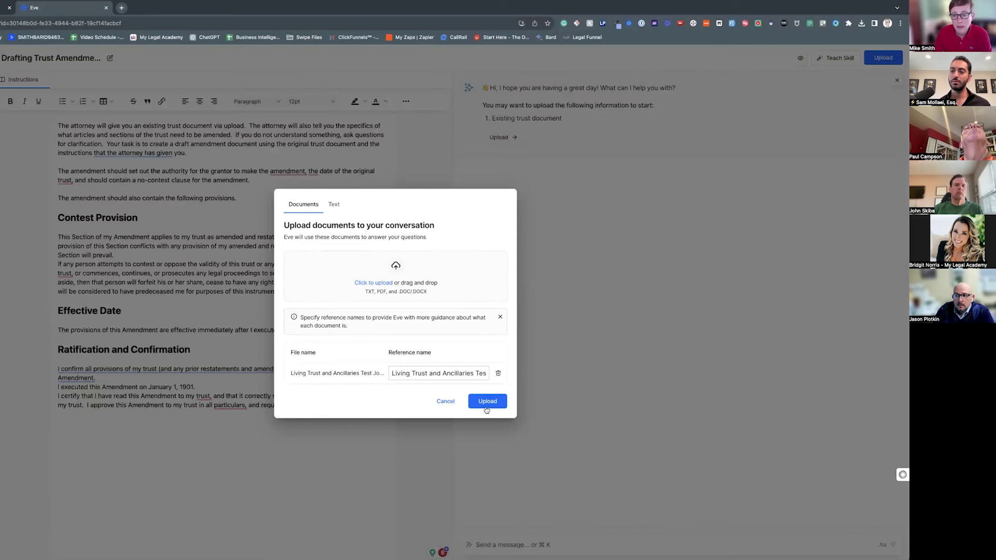
{"action": "left_click", "coordinate": [486, 408]}
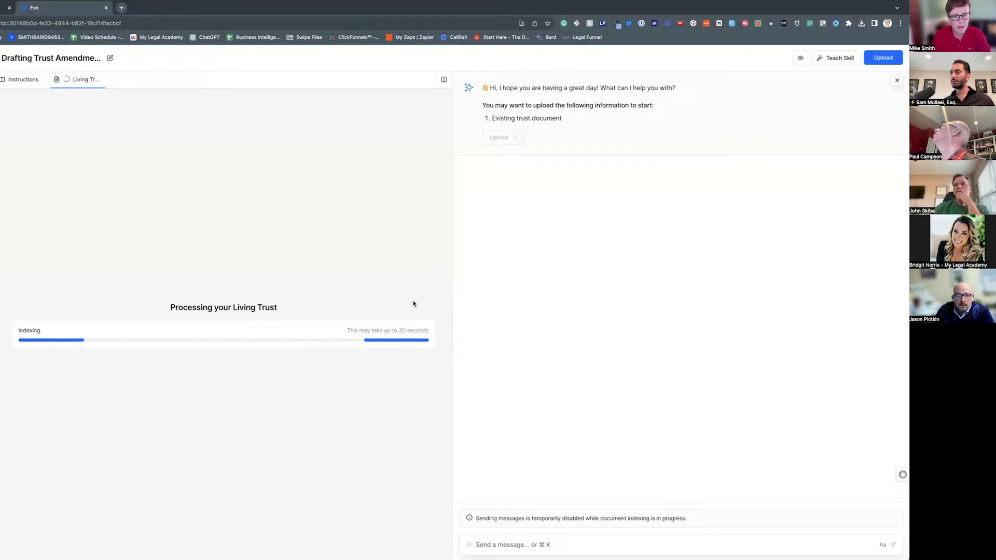
{"action": "left_click", "coordinate": [551, 545]}
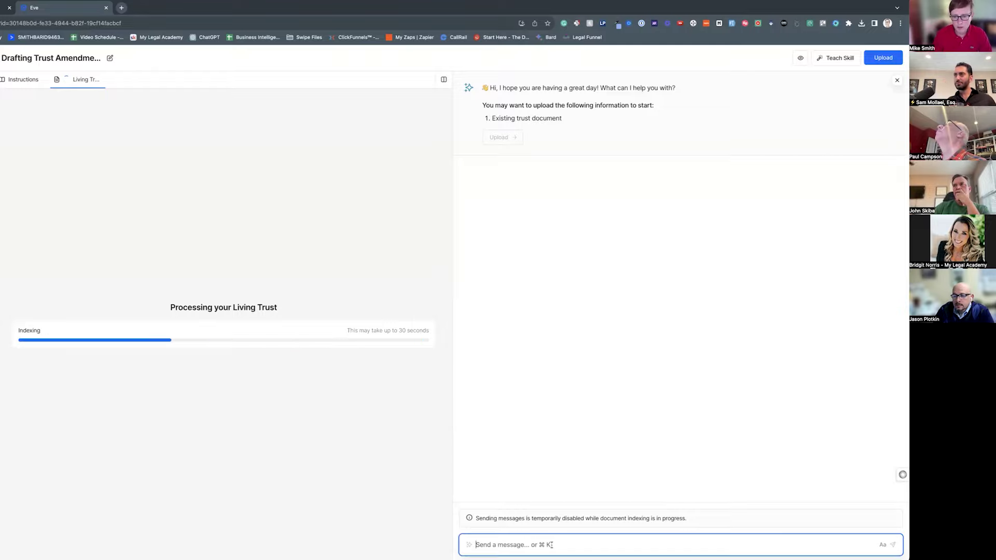
Request a trust amendment naming a new Successor Trustee, with the skill instructions displayed alongside.
{"action": "type", "text": "Create a trust "}
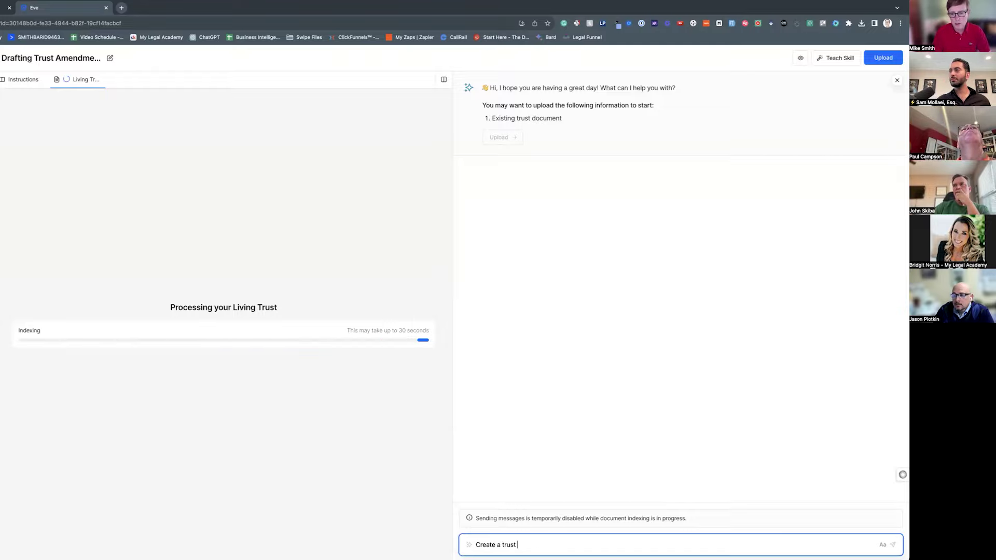
{"action": "type", "text": "amendment that name"}
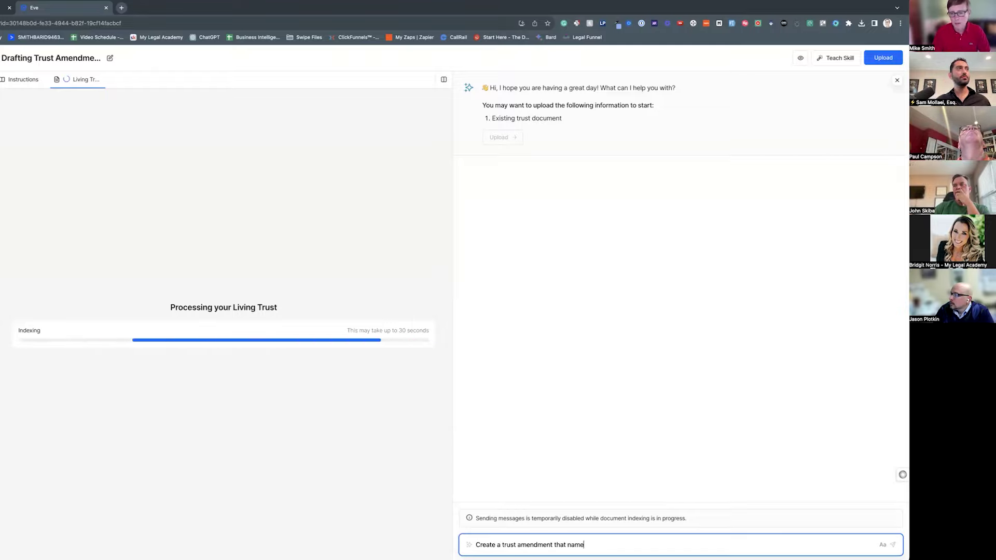
{"action": "type", "text": "s a new Succe"}
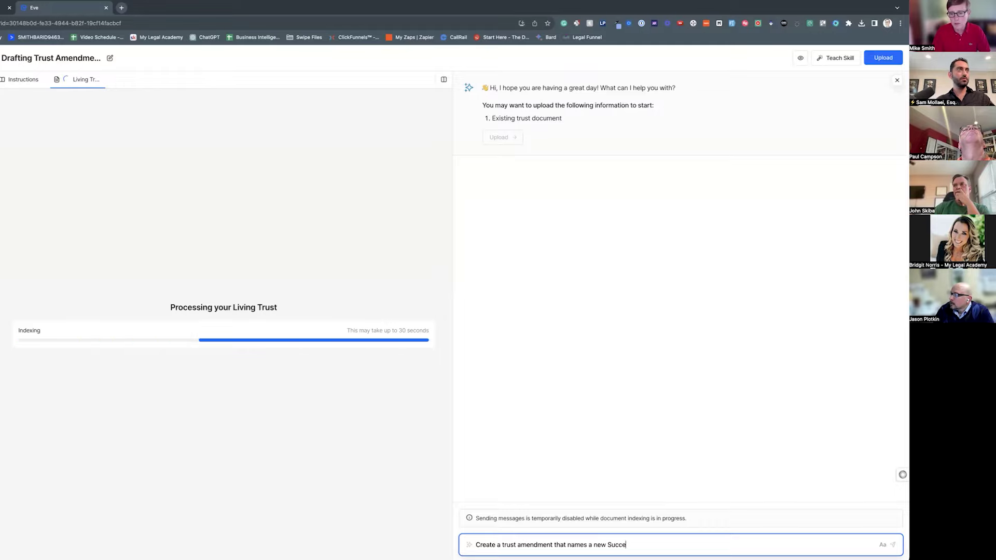
{"action": "type", "text": "ssor Trustee.  The new "}
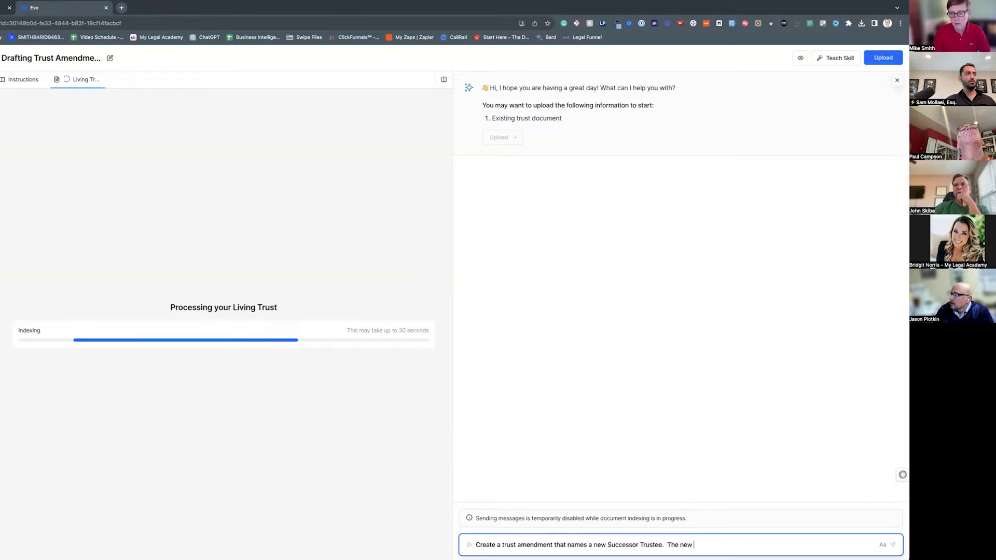
{"action": "type", "text": "successor trustee should be Elive Pre"}
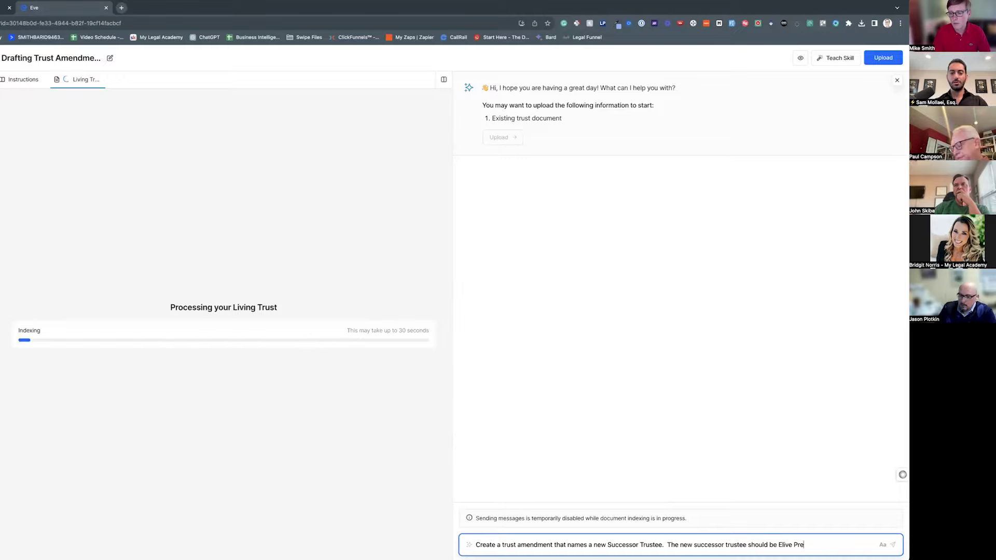
{"action": "type", "text": "ssley."}
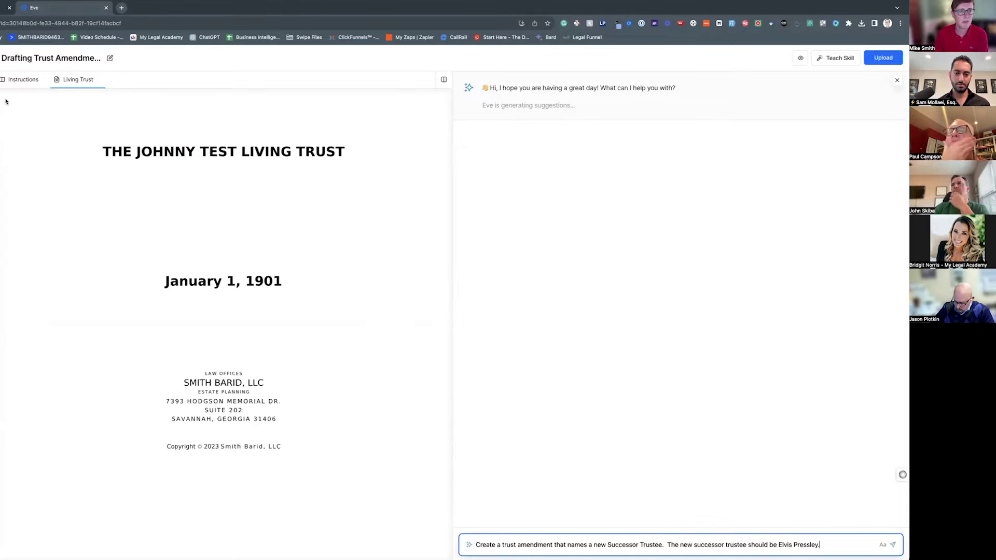
{"action": "left_click", "coordinate": [17, 79]}
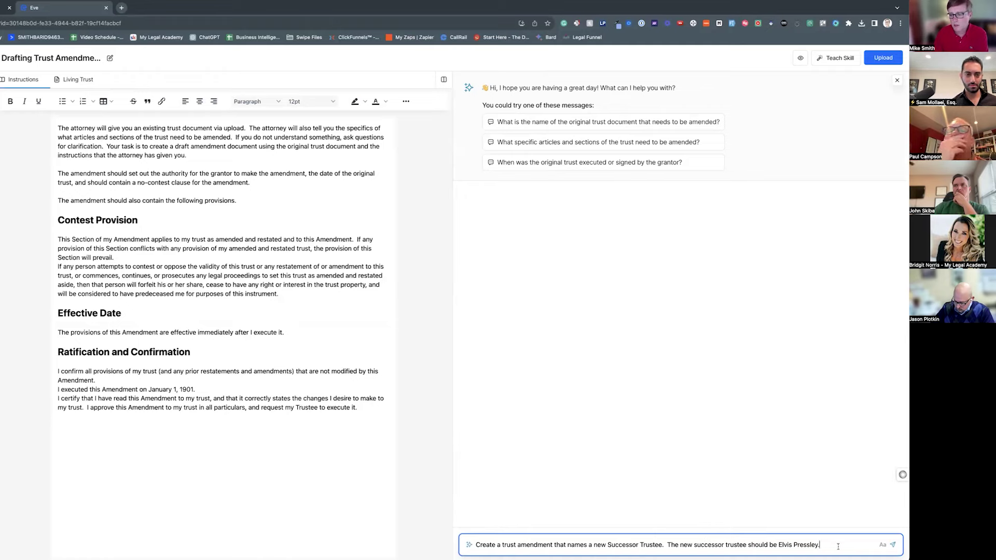
{"action": "key", "text": "Return"}
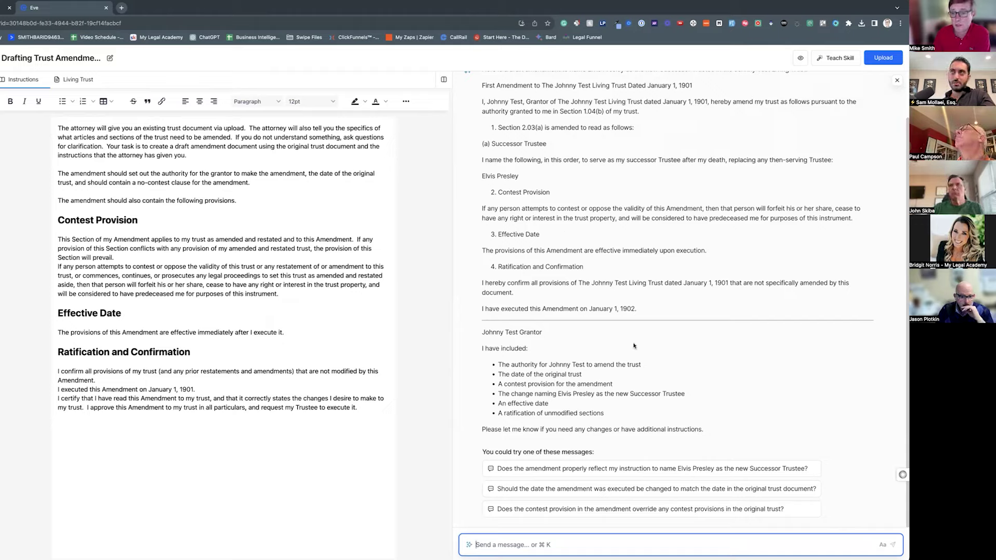
Scroll through the drafted First Amendment, then return to the Skill Library.
{"action": "left_click", "coordinate": [430, 158]}
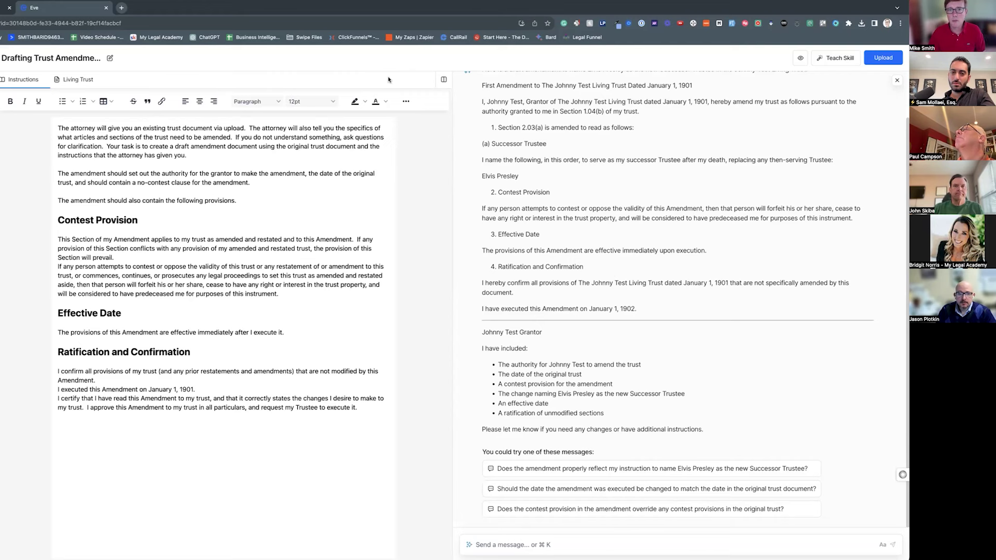
{"action": "scroll", "coordinate": [482, 155], "scroll_direction": "up", "scroll_amount": 1}
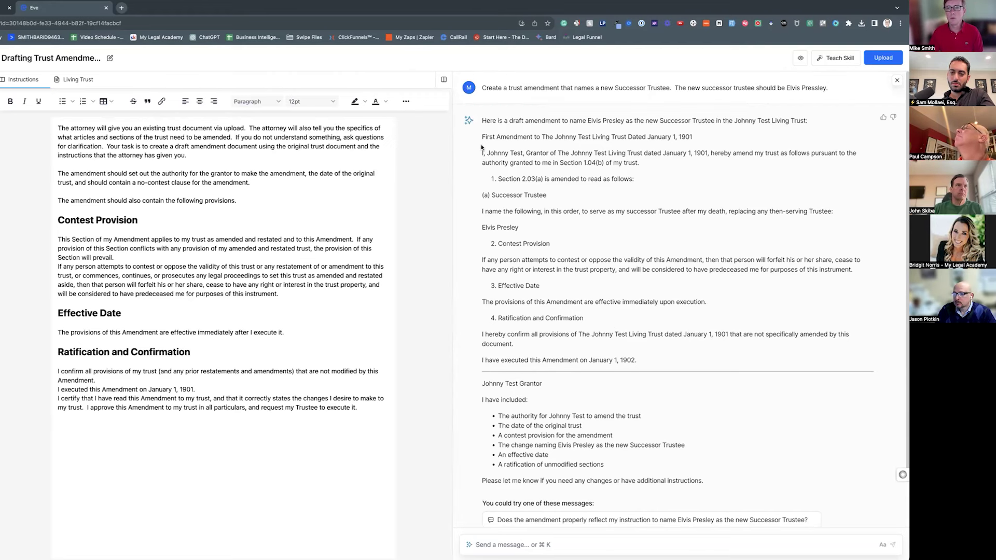
{"action": "scroll", "coordinate": [694, 423], "scroll_direction": "down", "scroll_amount": 1}
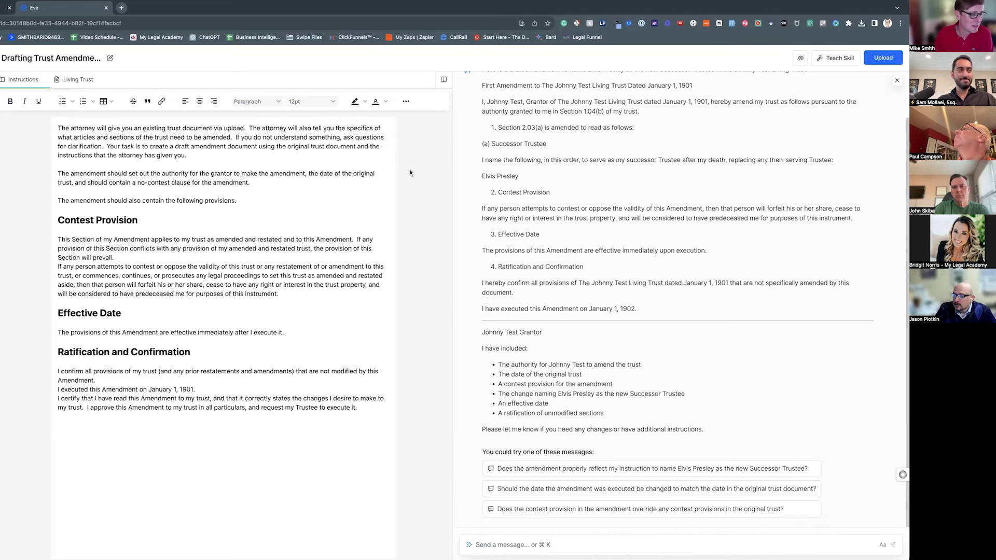
{"action": "key", "text": "super+bracketleft"}
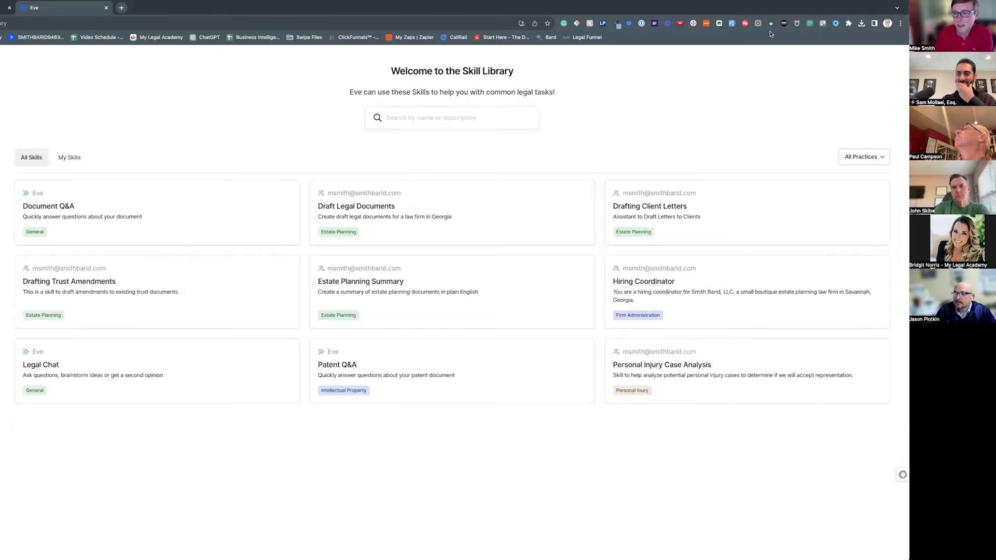
Open Personal Injury Case Analysis and highlight the client-letter paragraph in its instructions.
{"action": "left_click", "coordinate": [736, 383]}
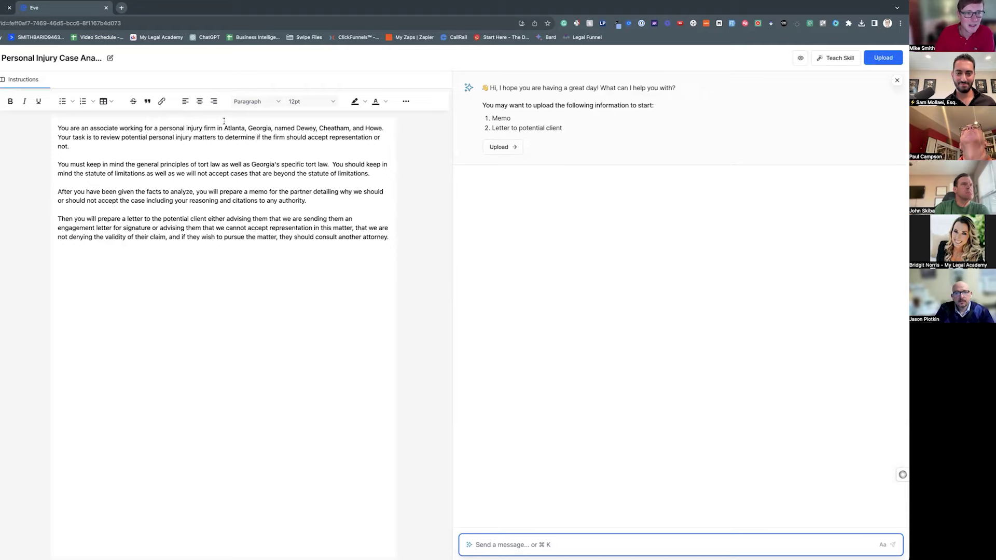
{"action": "scroll", "coordinate": [171, 135], "scroll_direction": "down", "scroll_amount": 1}
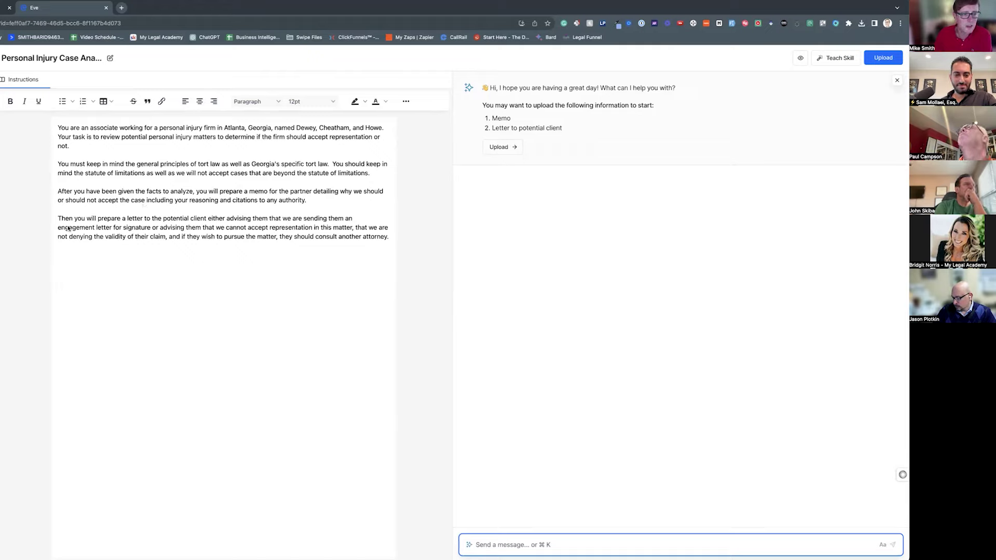
{"action": "left_click_drag", "start_coordinate": [58, 219], "coordinate": [386, 240]}
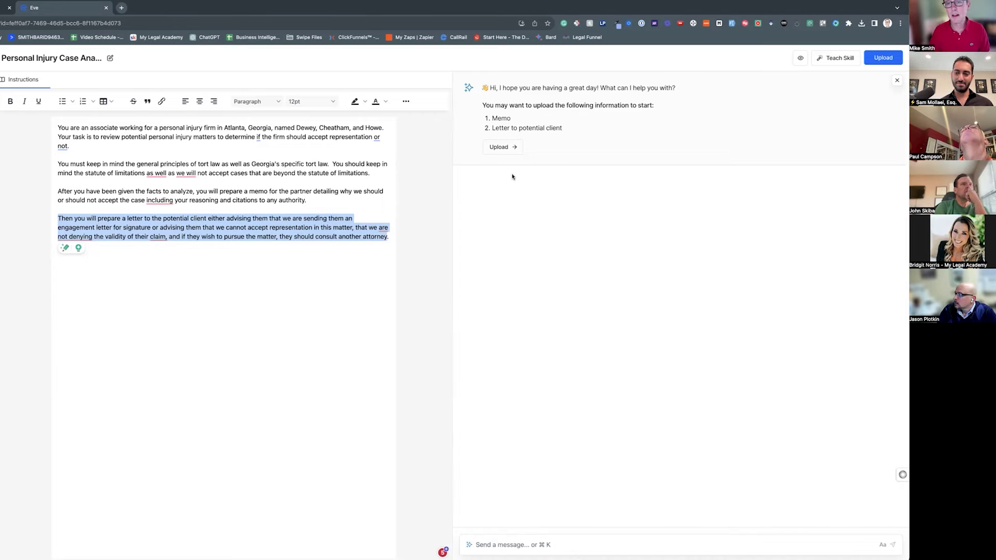
Add the intake case facts as pasted text with reference name 'Case Facts'.
{"action": "left_click", "coordinate": [514, 148]}
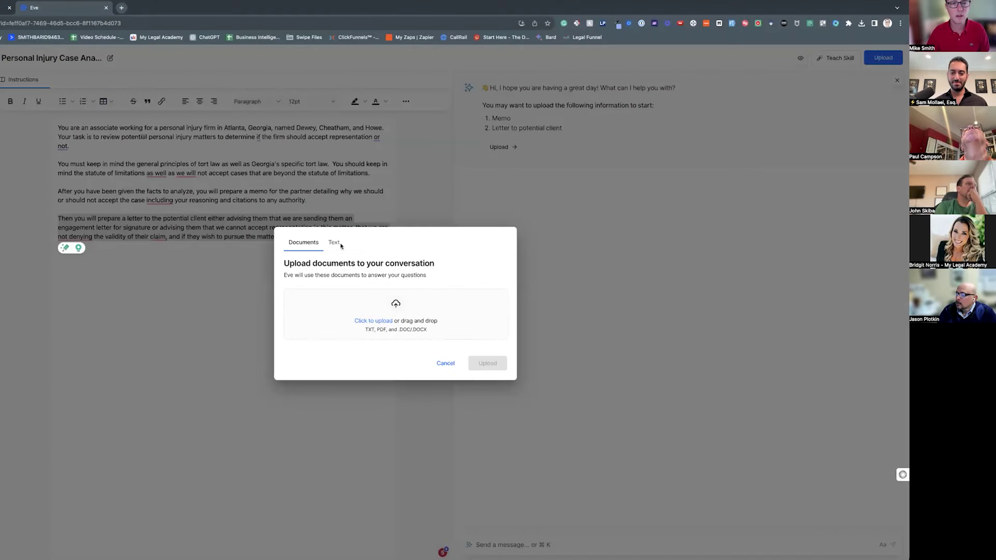
{"action": "left_click", "coordinate": [335, 242]}
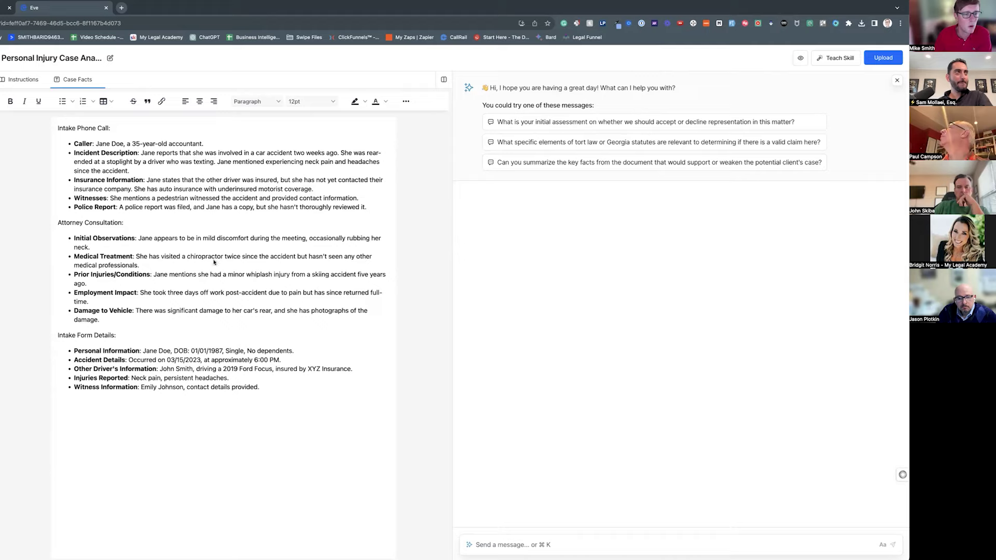
{"action": "left_click", "coordinate": [575, 549]}
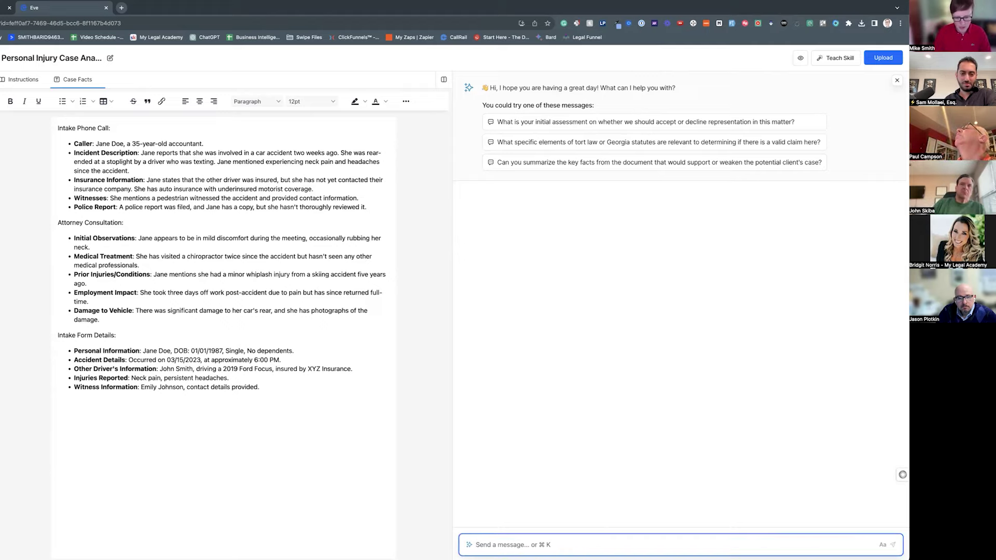
Ask Eve whether, given the fact scenario, the firm should accept this personal injury case.
{"action": "type", "text": "You have been giv"}
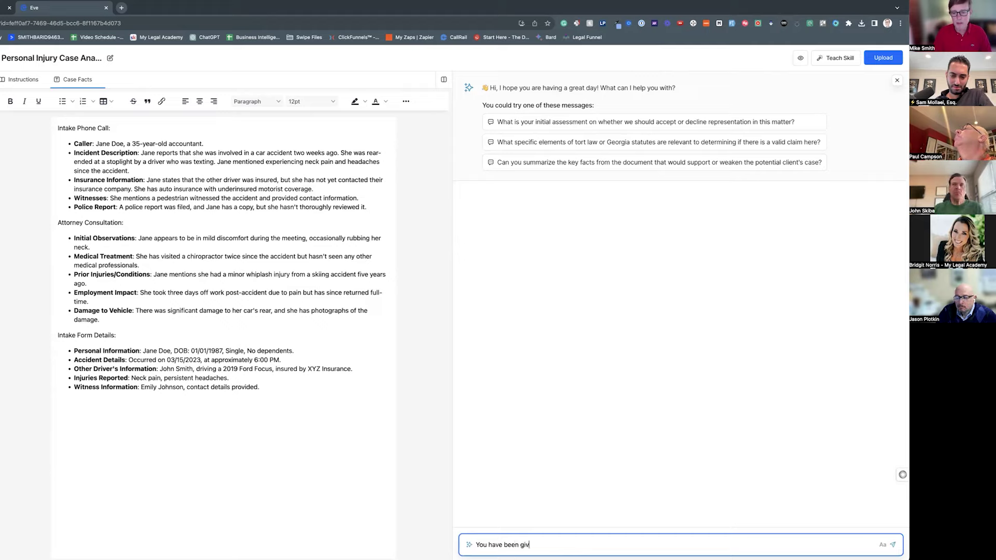
{"action": "type", "text": "en the fact scen"}
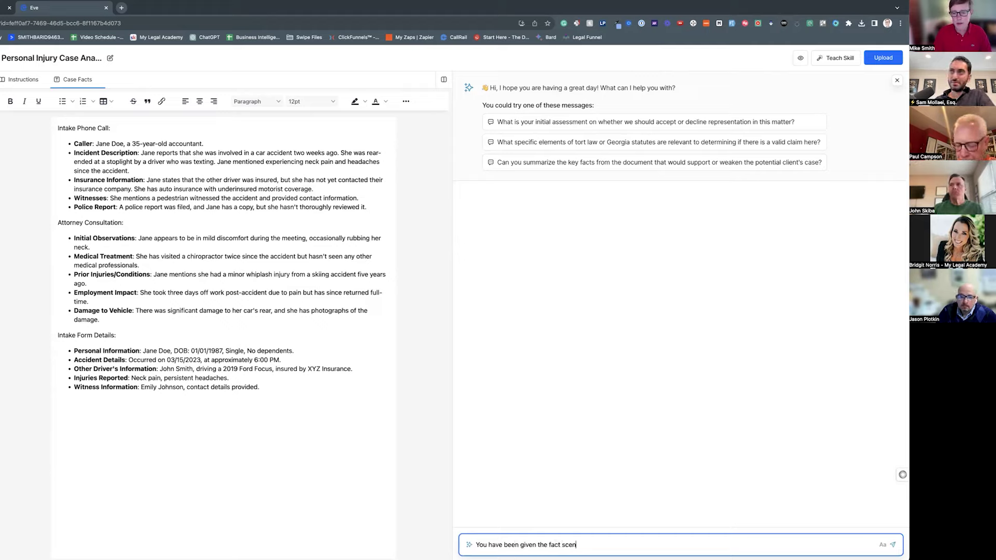
{"action": "type", "text": "ario.  Please det"}
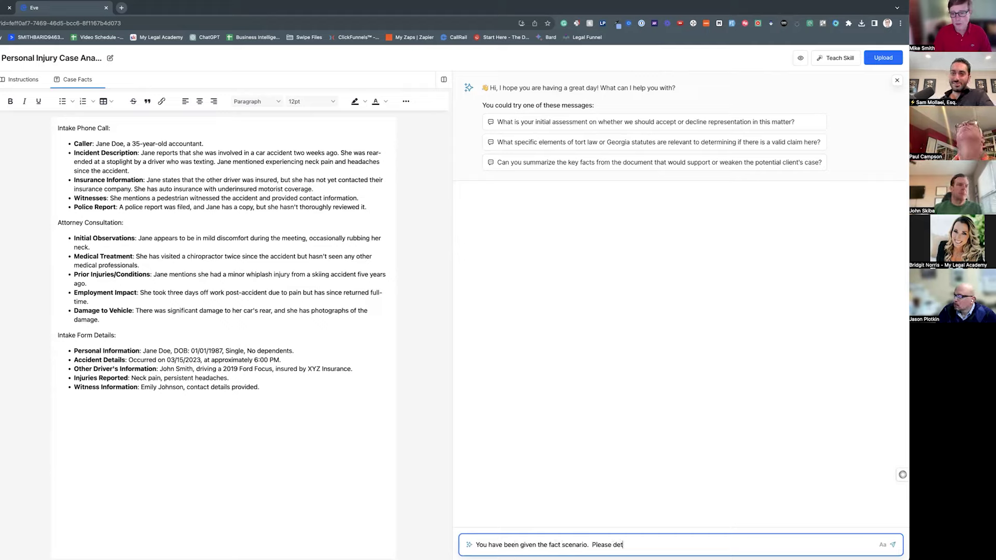
{"action": "type", "text": "ermine if this was a case we should accept."}
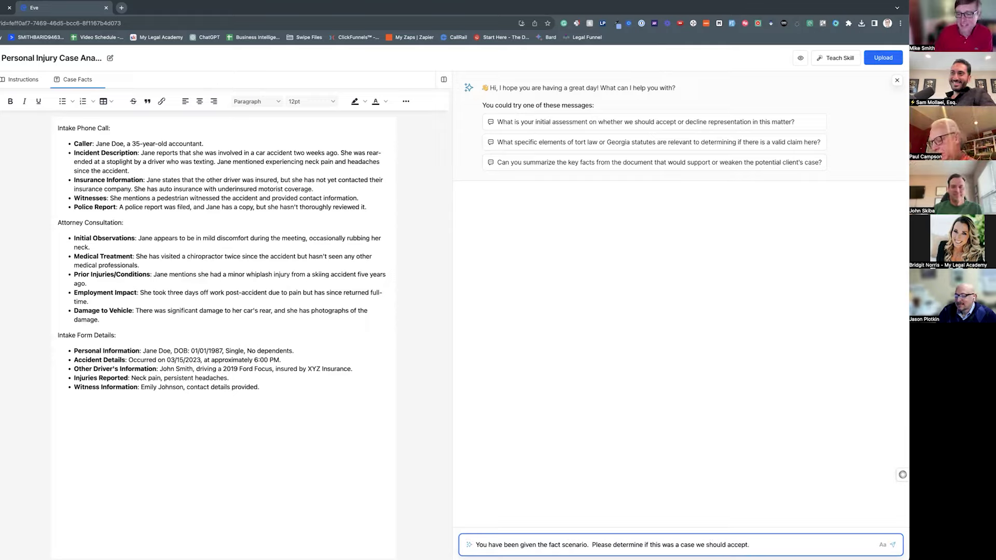
{"action": "key", "text": "Return"}
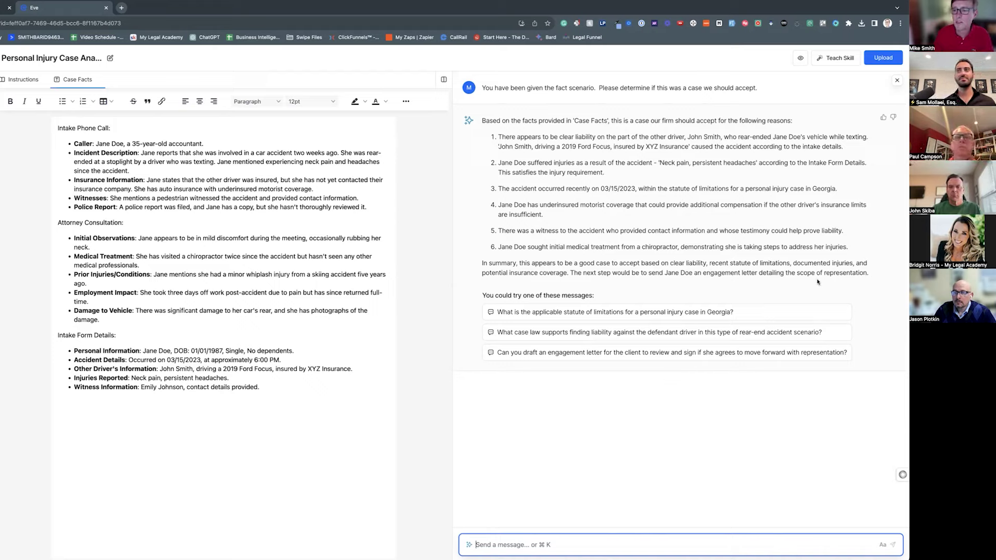
Ask Eve to prepare the letter to the potential client about her car accident claim.
{"action": "type", "text": "Pleae "}
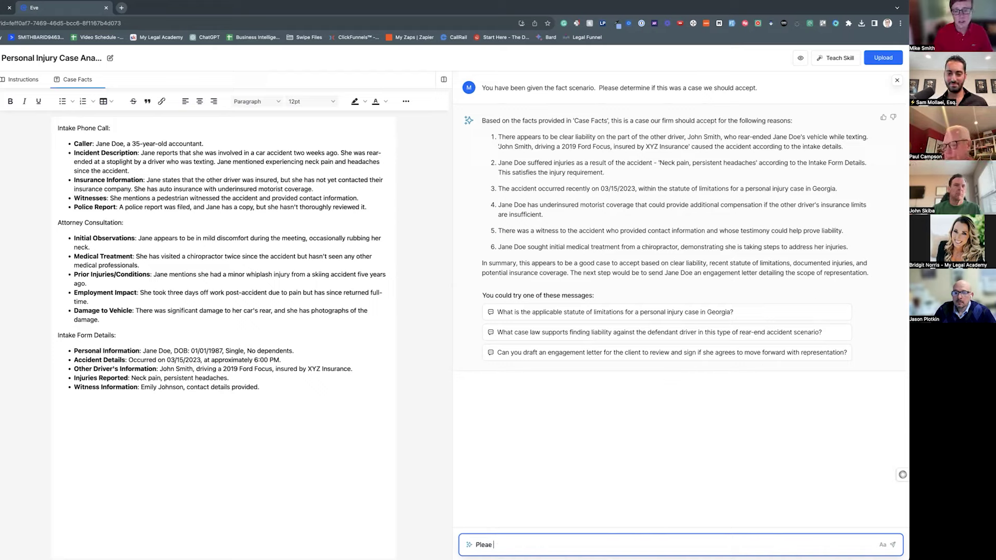
{"action": "type", "text": "se prepare the letter to"}
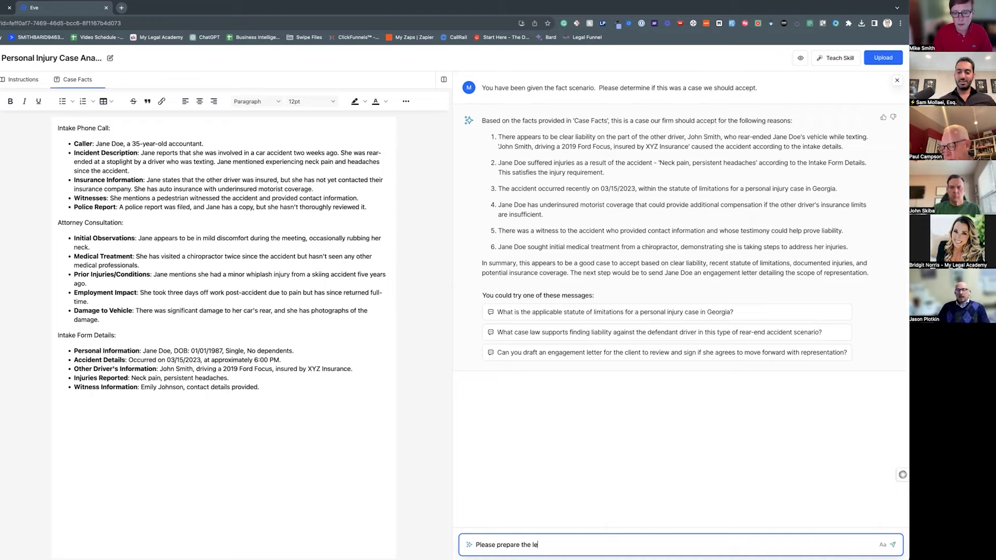
{"action": "type", "text": " Jane Doe."}
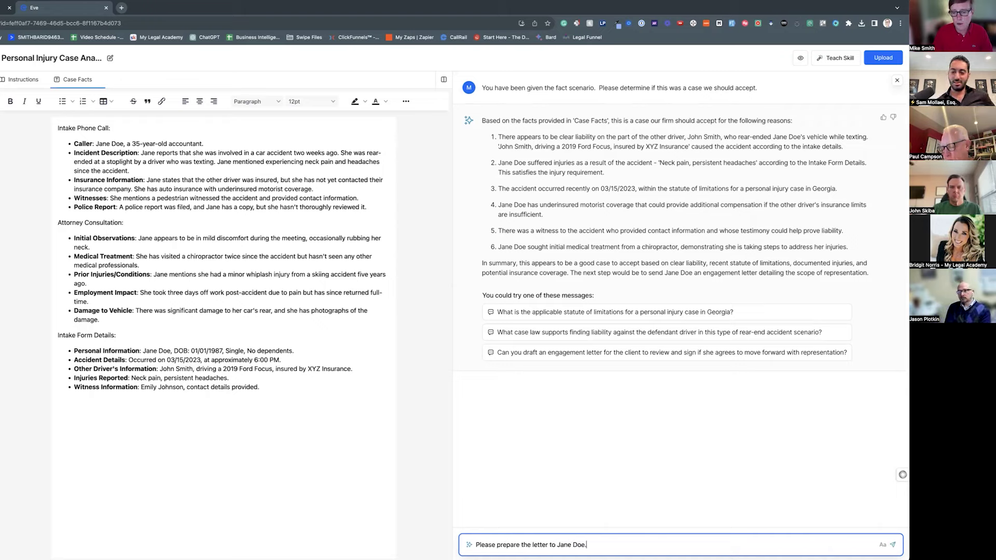
{"action": "key", "text": "Return"}
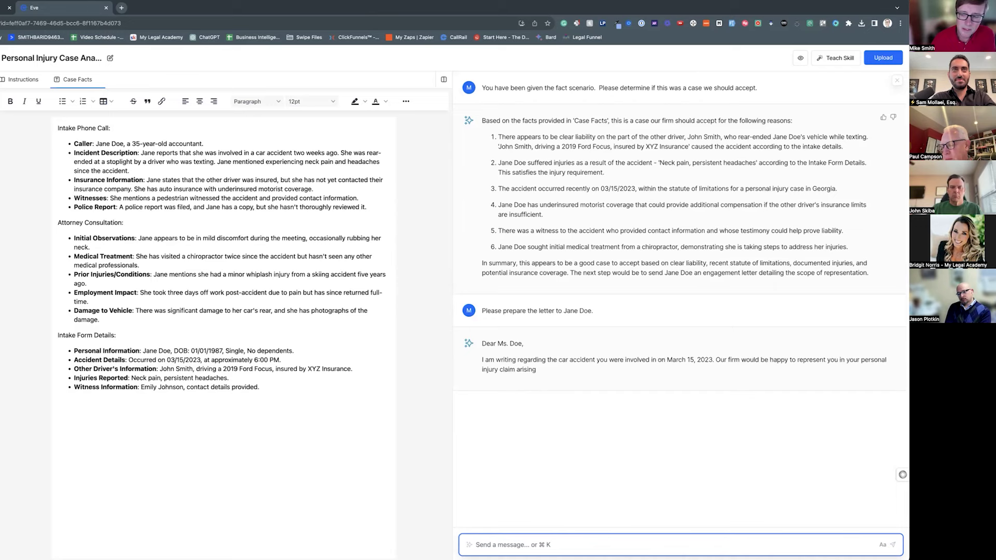